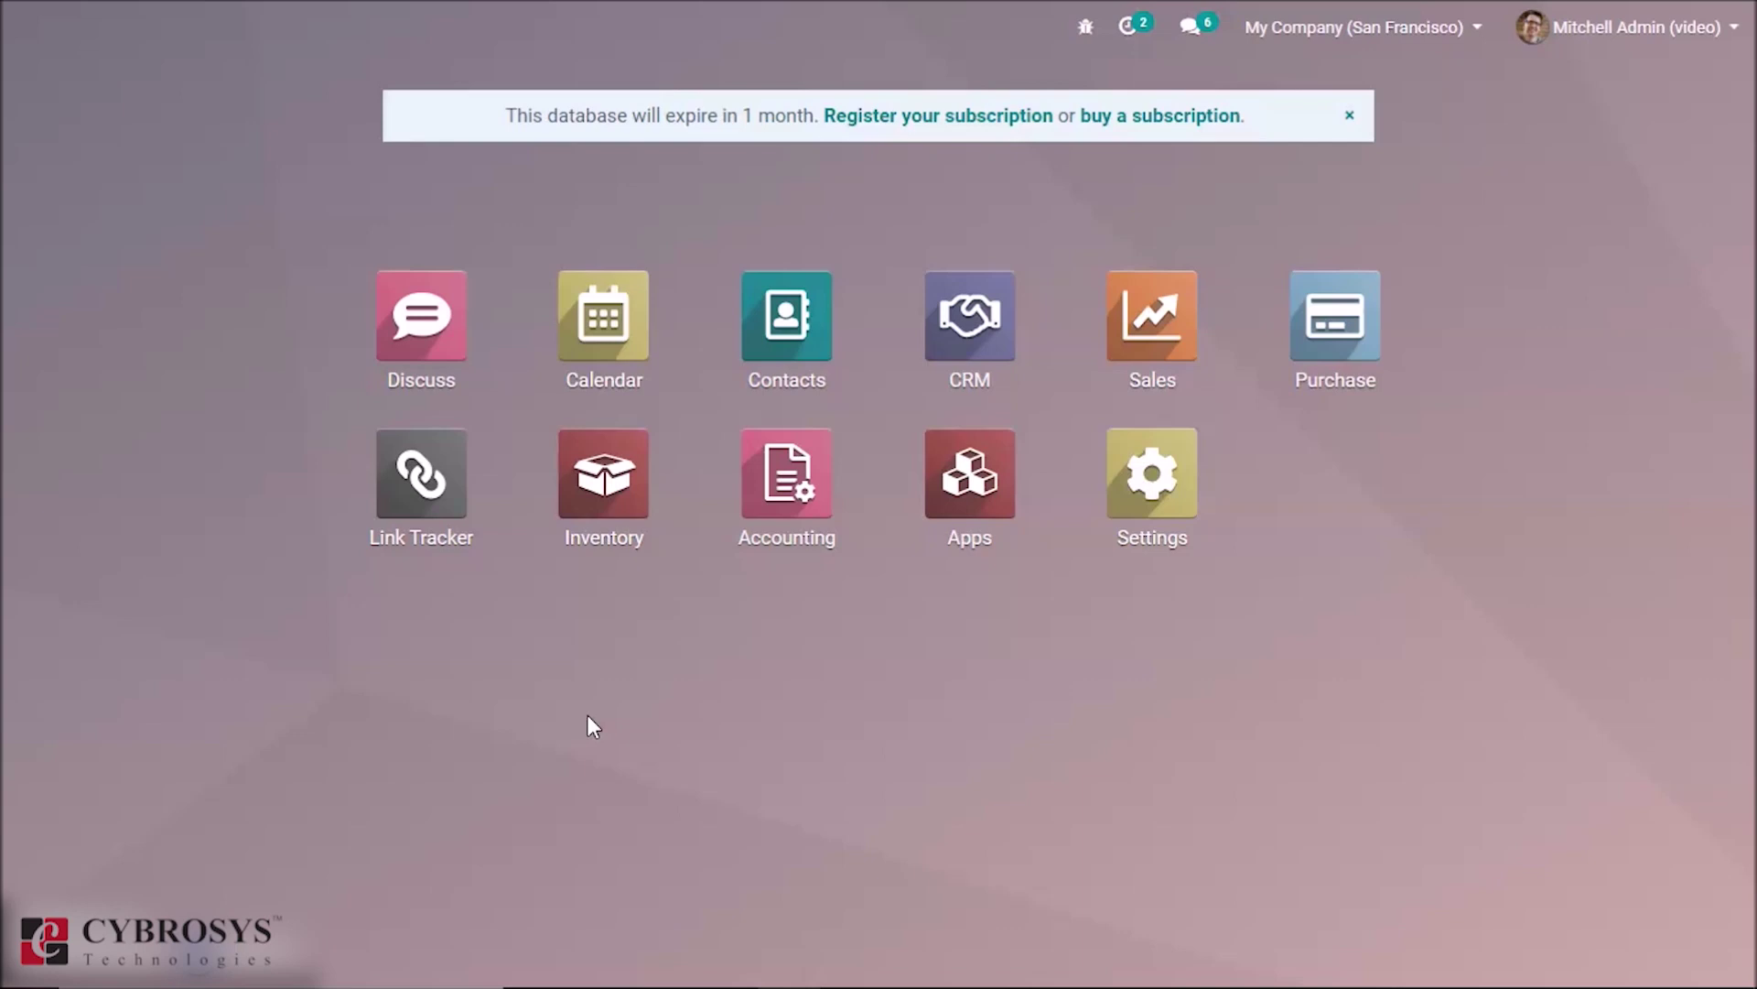
Step: Go to Sales > Configuration > Sales Teams to list the Europe and America teams
{"action": "left_click", "coordinate": [1152, 329]}
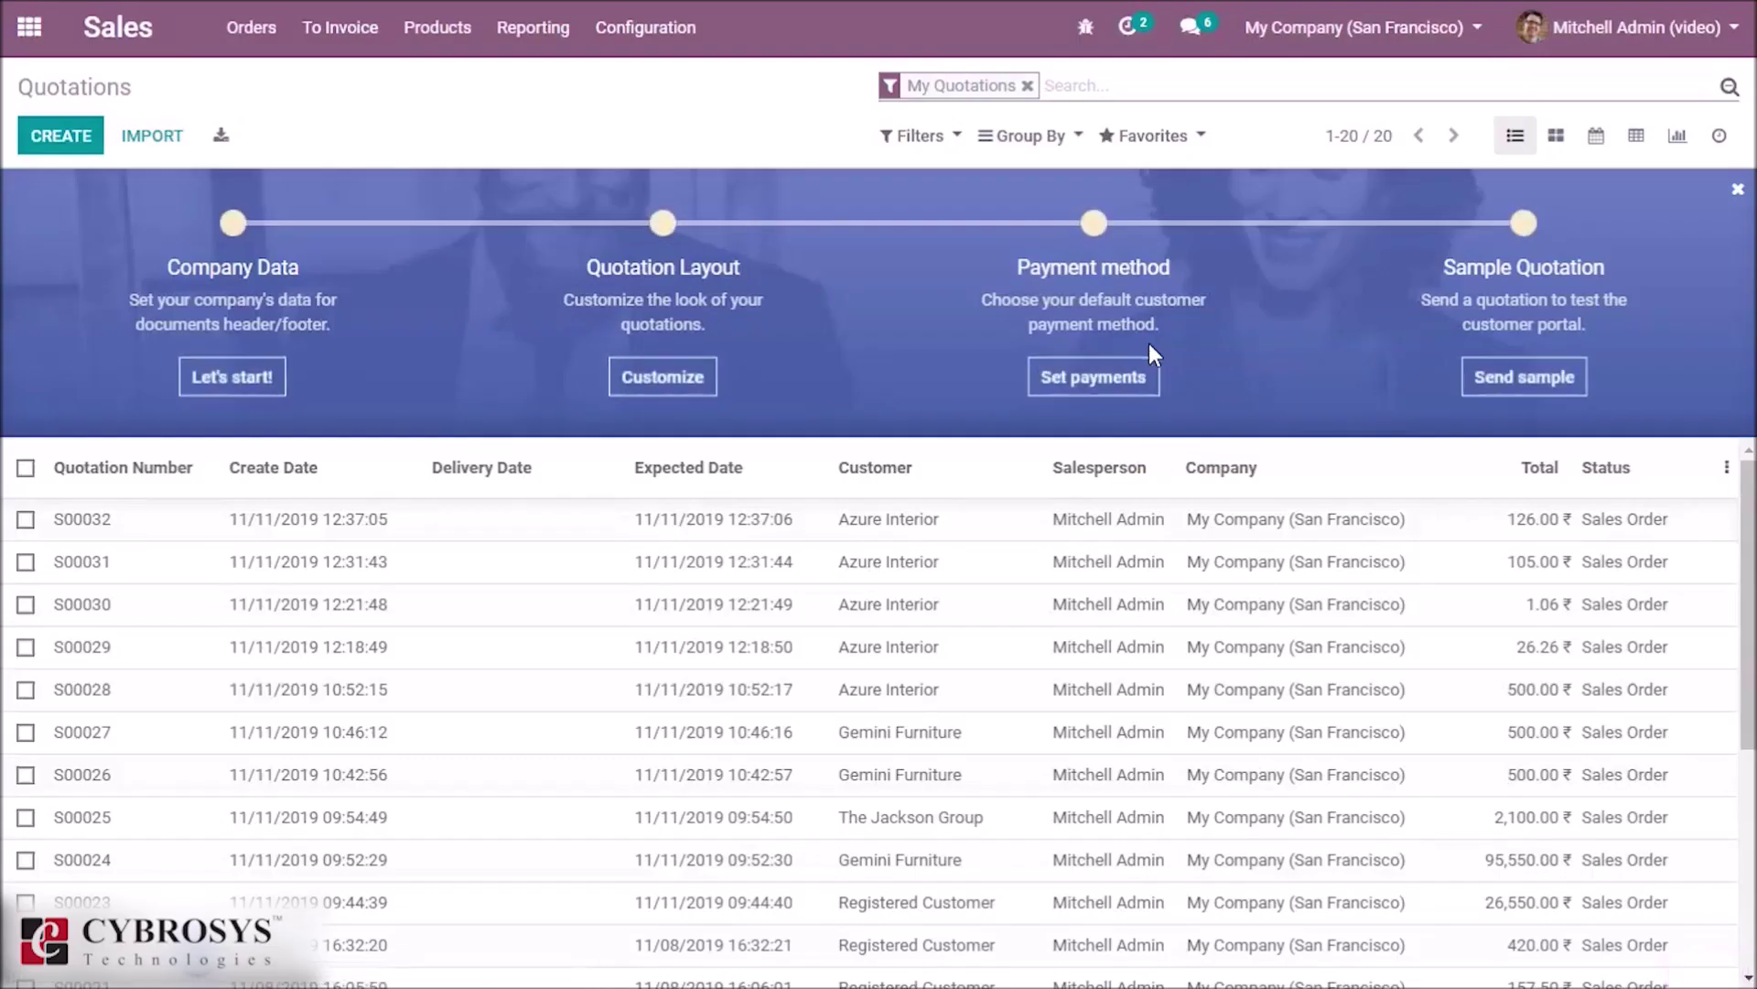
{"action": "left_click", "coordinate": [648, 27]}
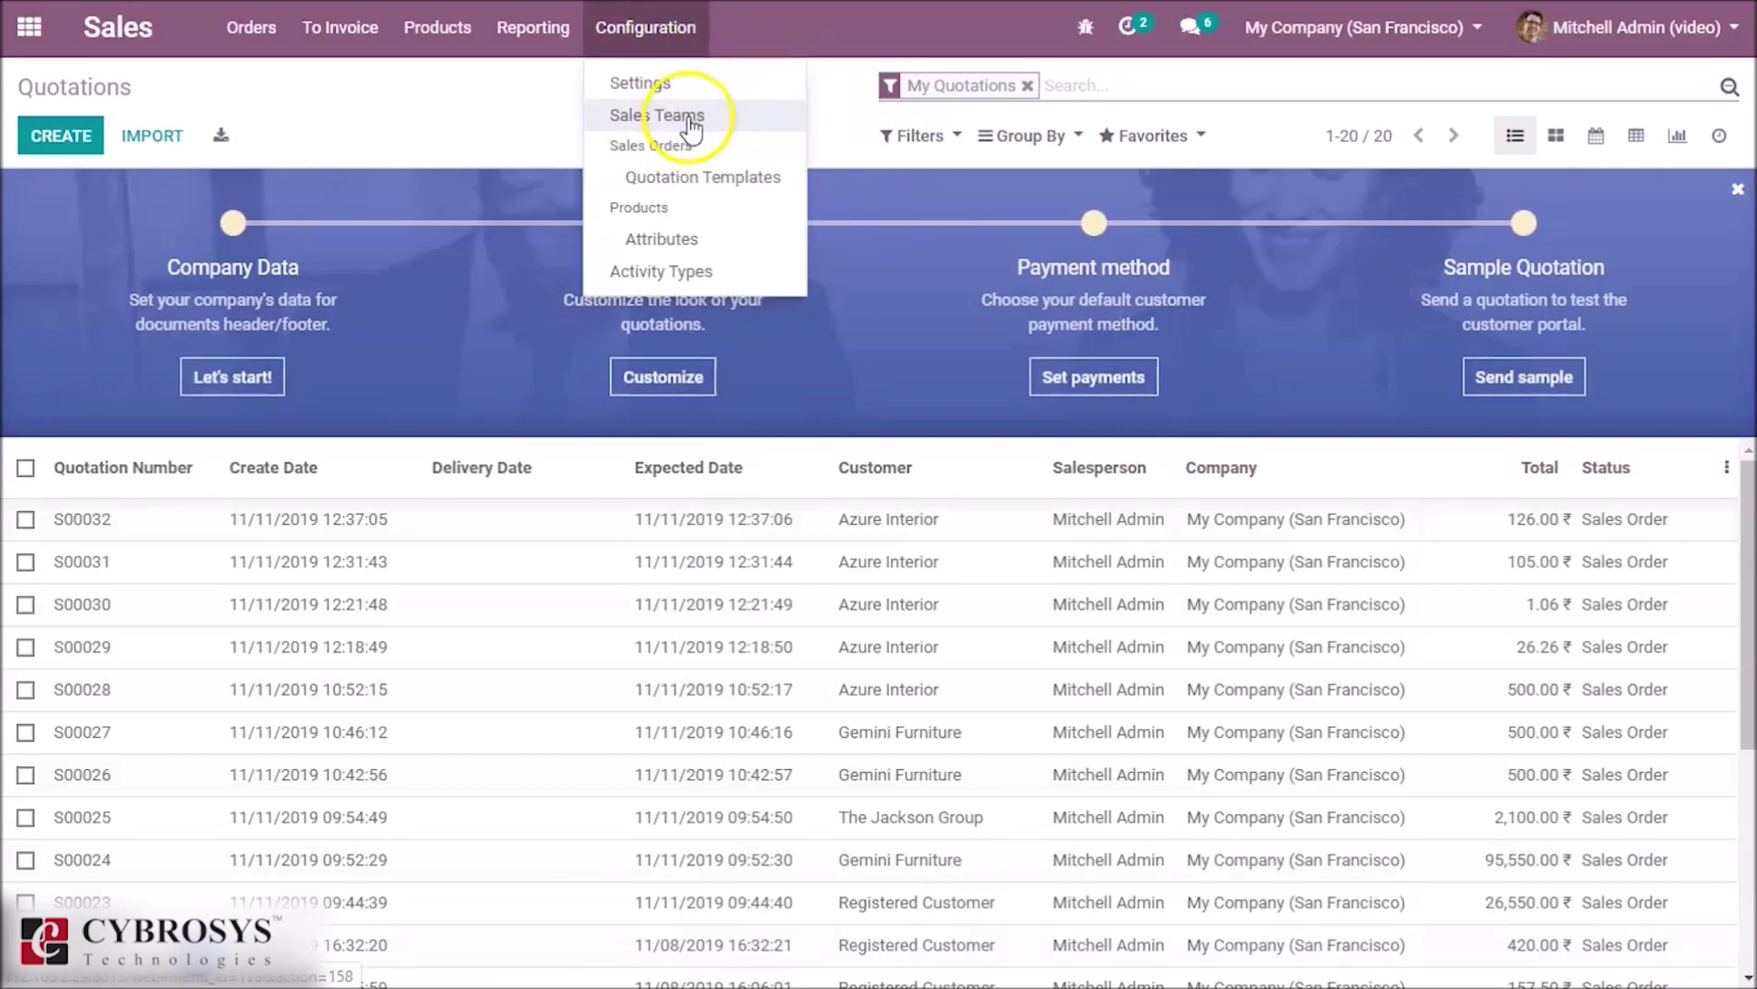
{"action": "left_click", "coordinate": [660, 116]}
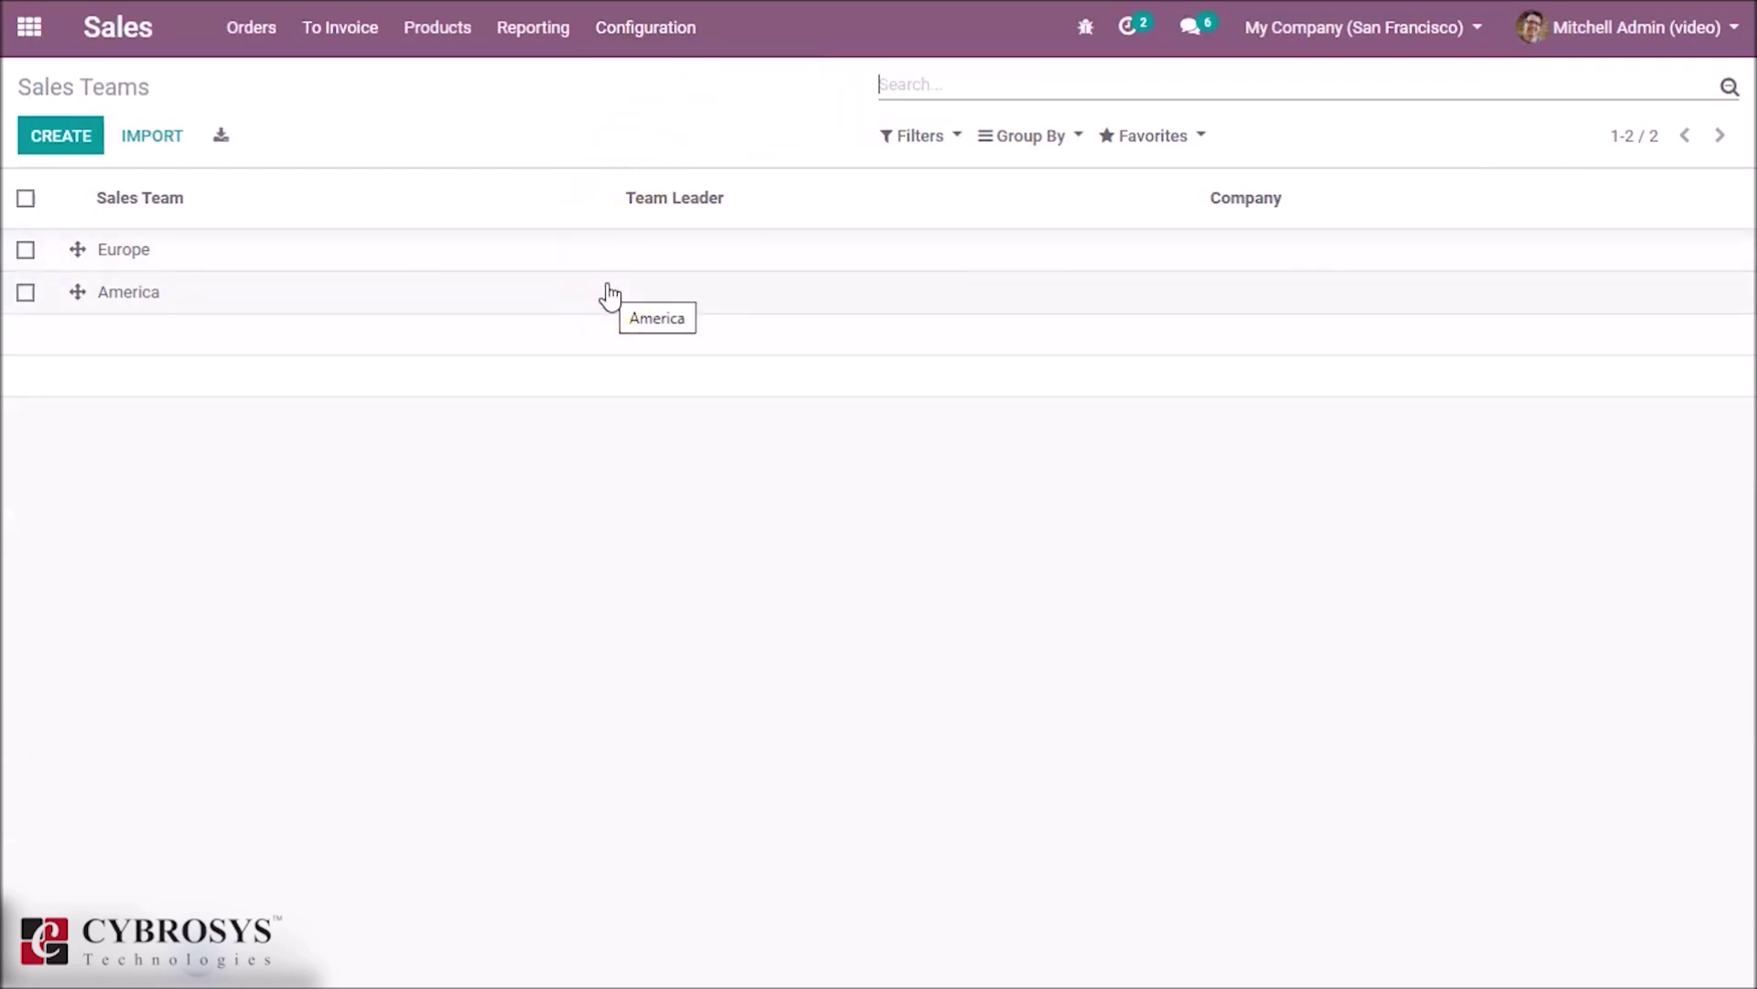
Step: Open the Europe team record in edit mode and place the cursor in its name field
{"action": "left_click", "coordinate": [563, 251]}
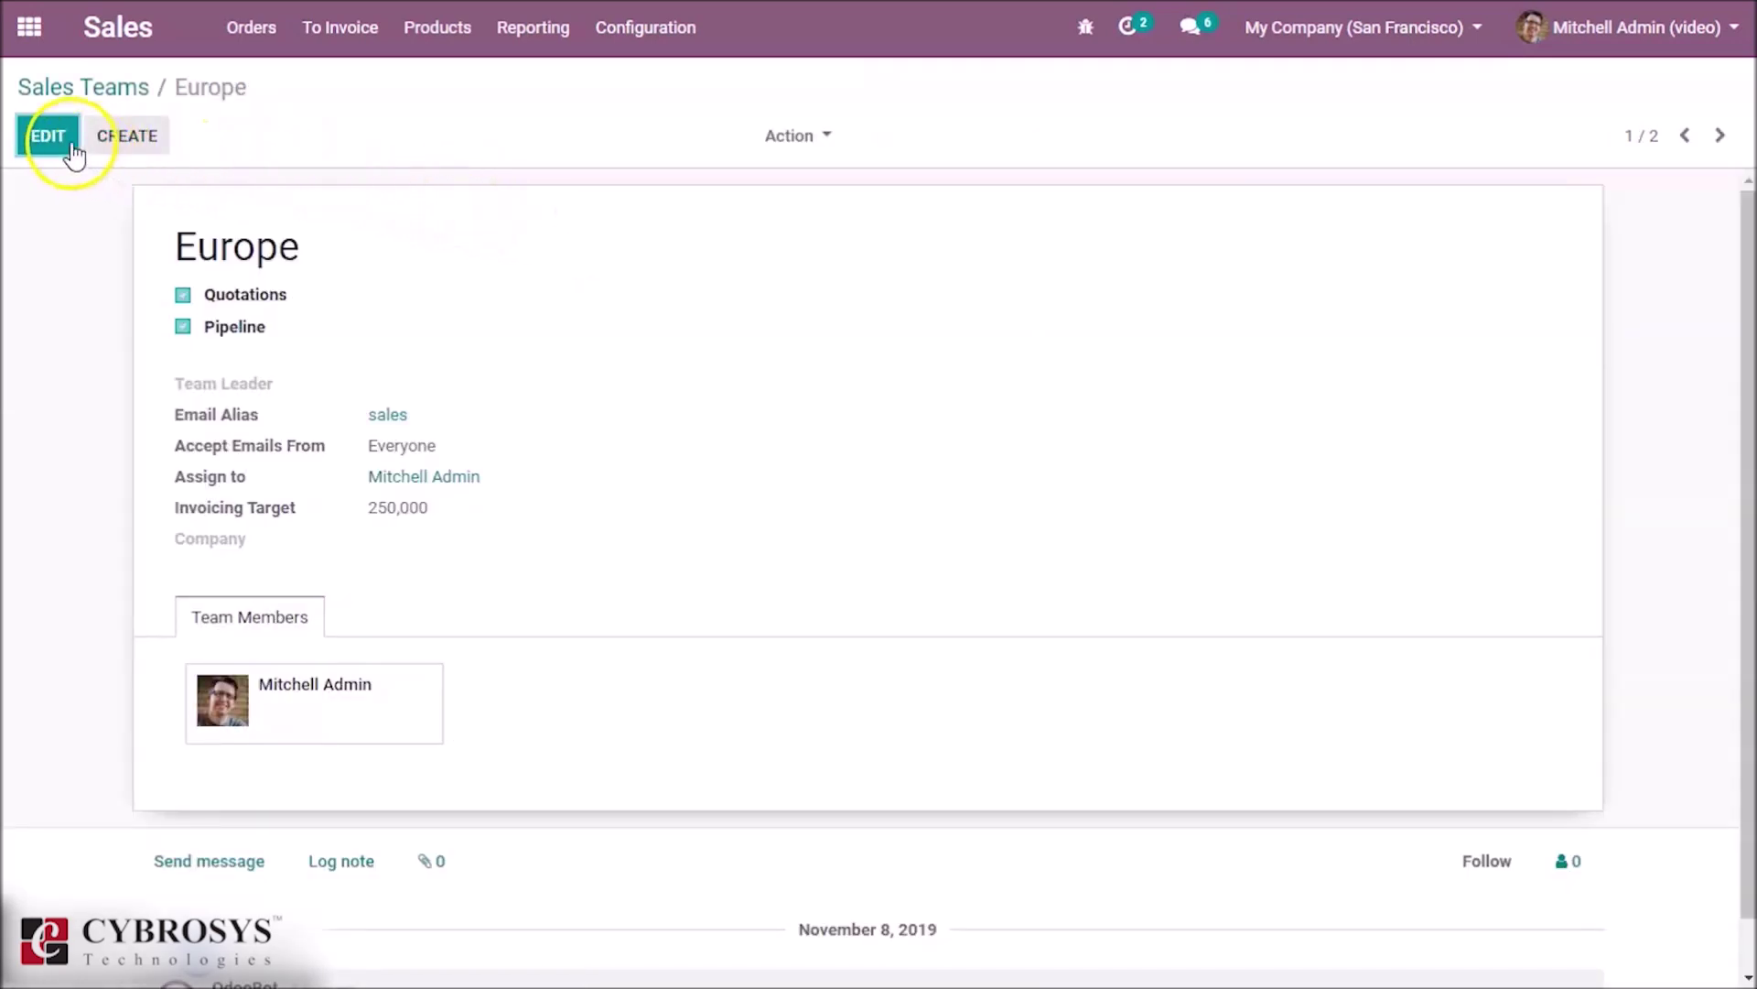
{"action": "left_click", "coordinate": [47, 137]}
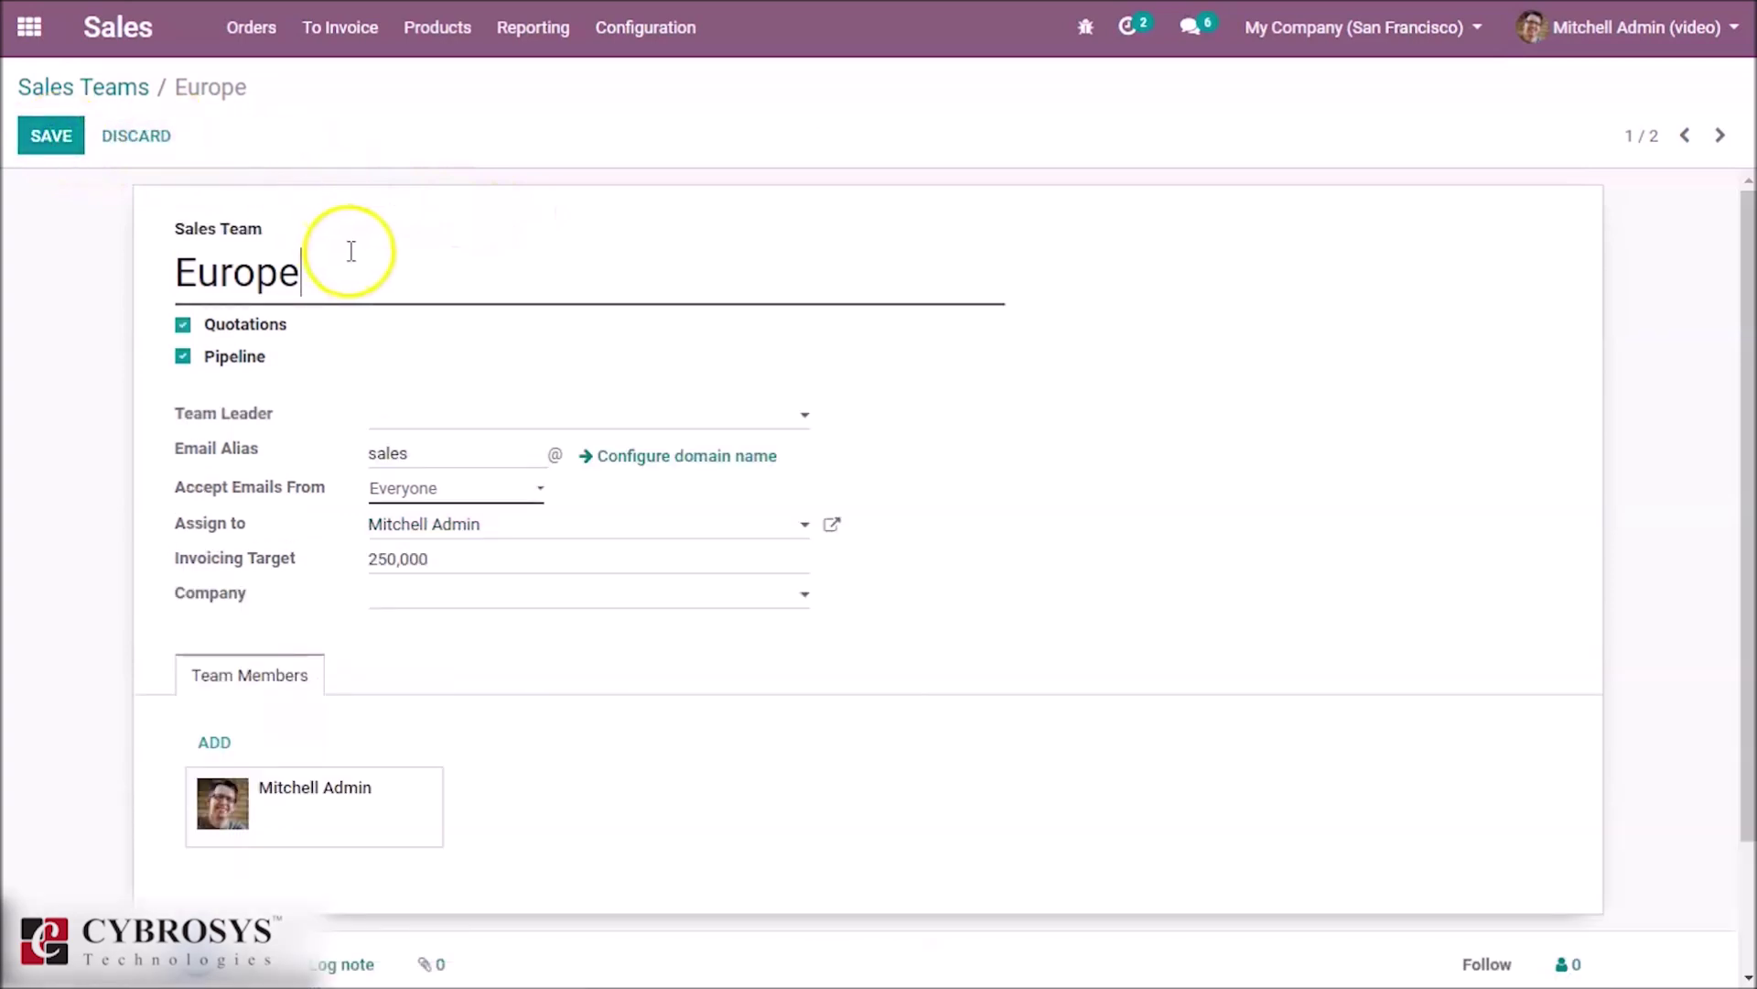
{"action": "left_click", "coordinate": [418, 266]}
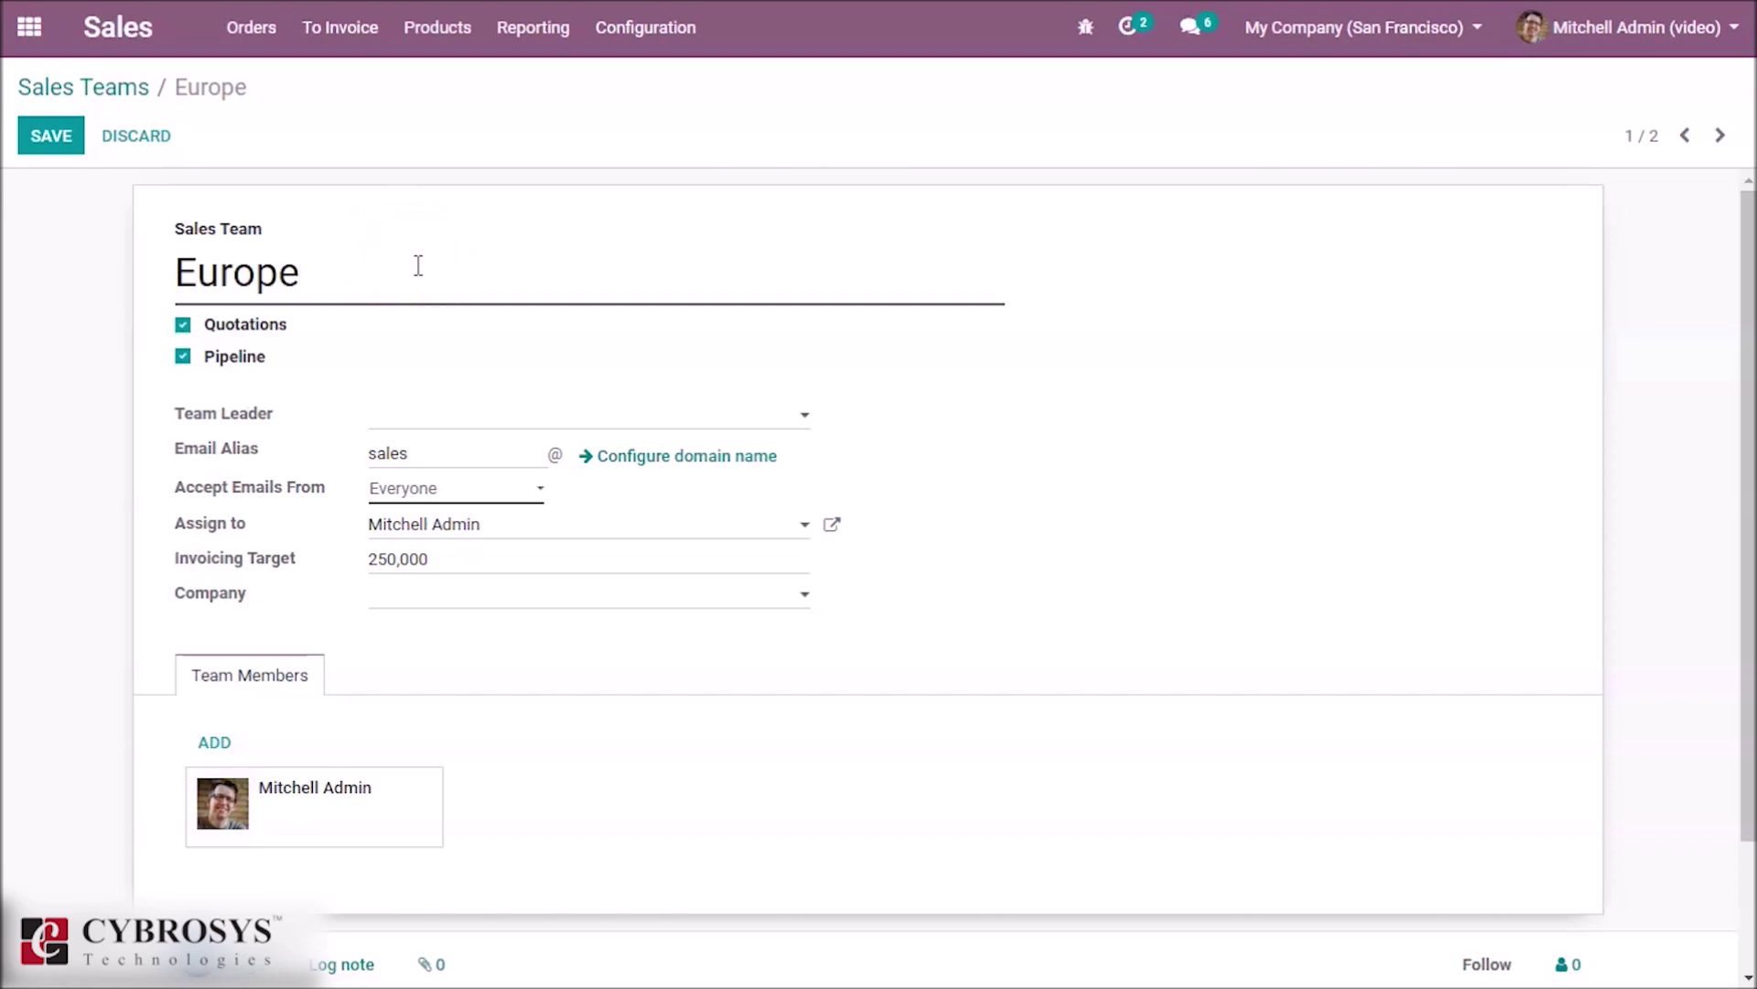
{"action": "left_click", "coordinate": [557, 603]}
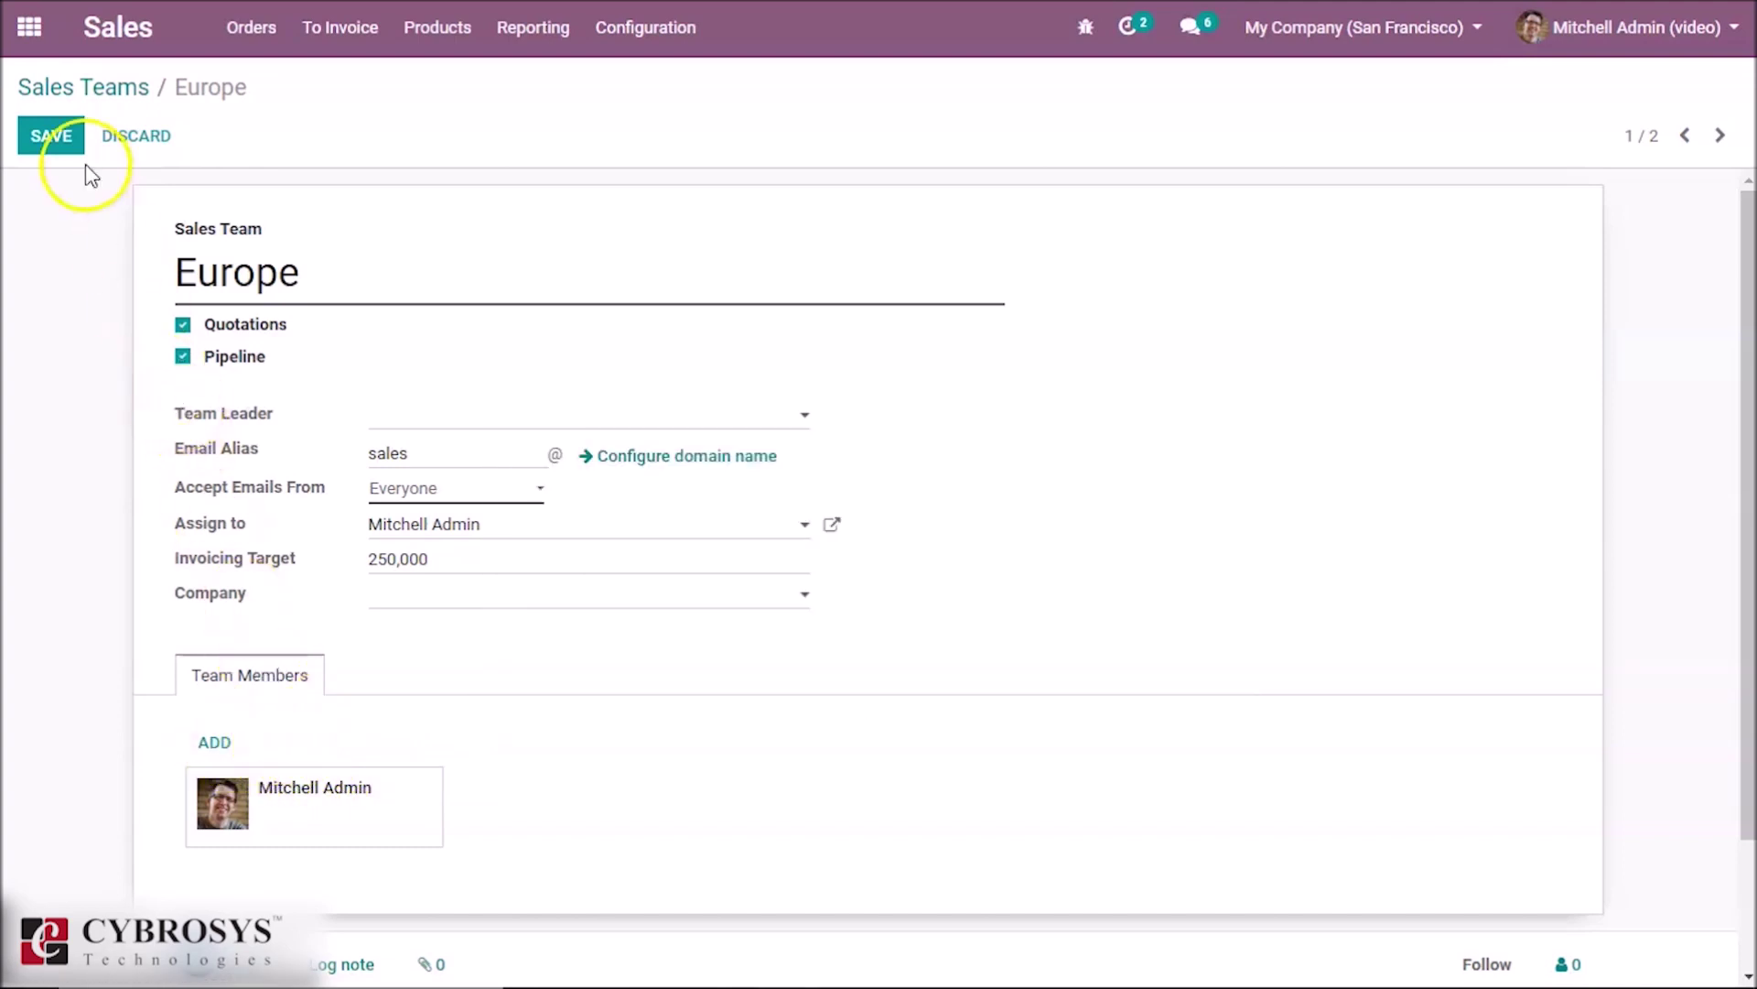
Step: Save the edited Europe team with its 250,000 target and Mitchell Admin as member
{"action": "left_click", "coordinate": [56, 138]}
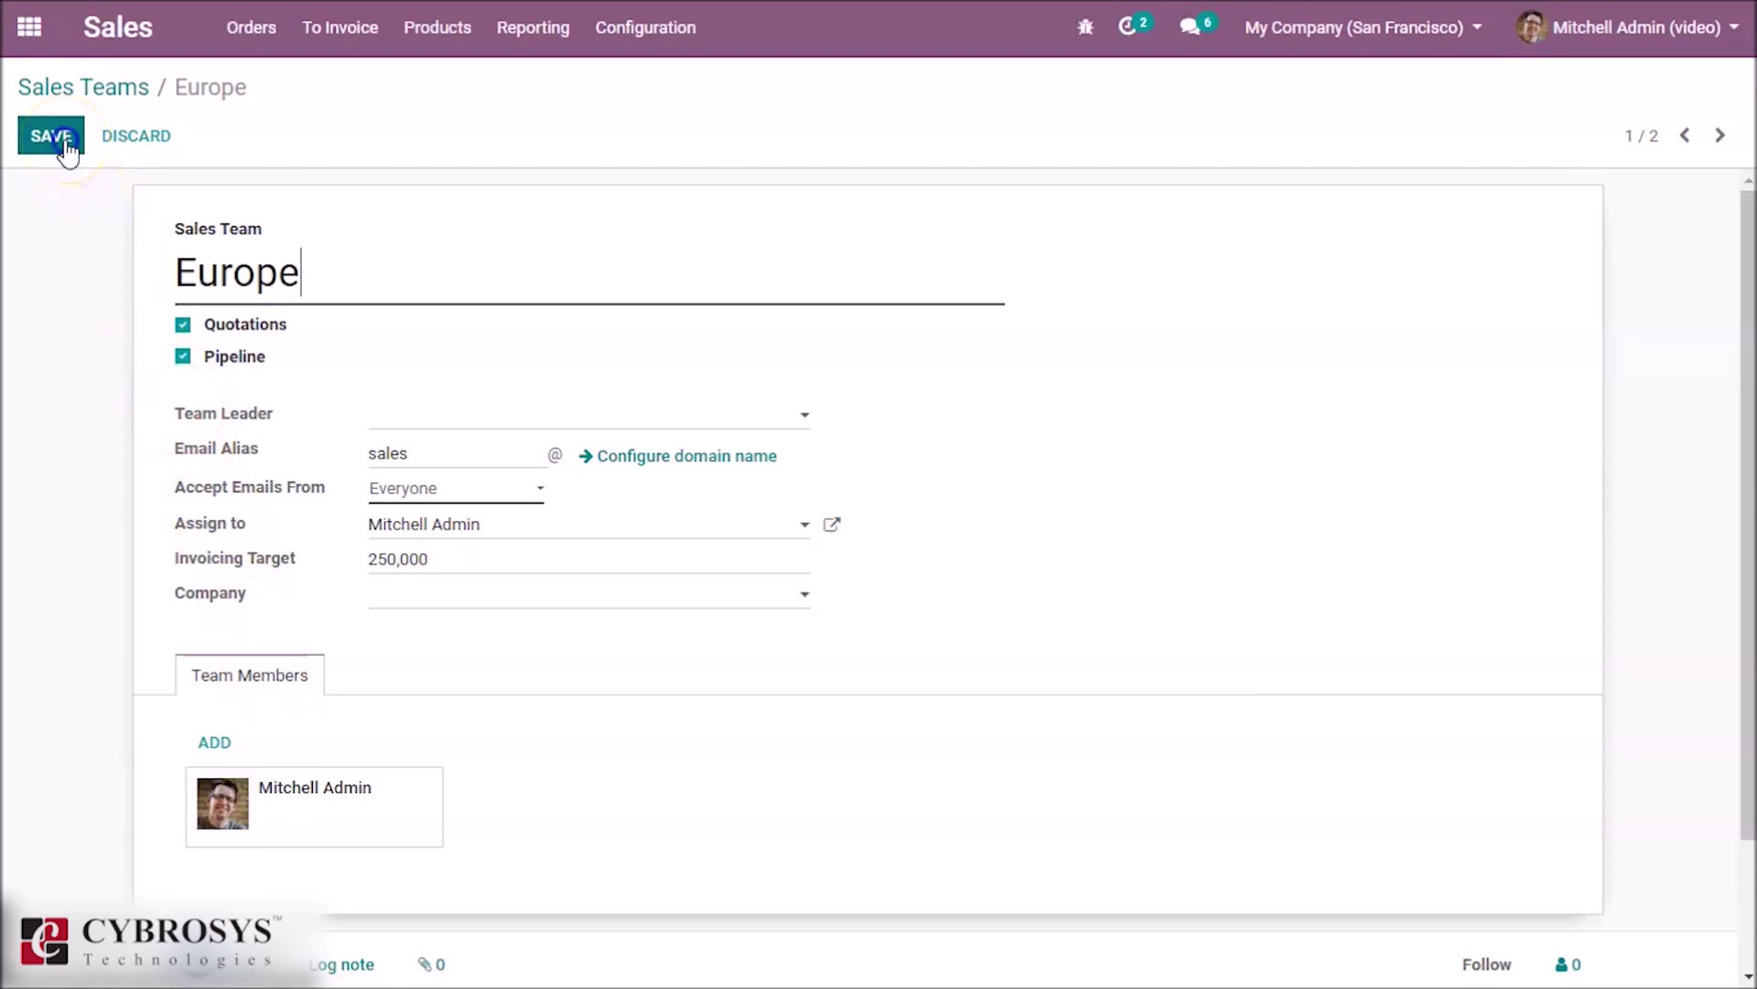